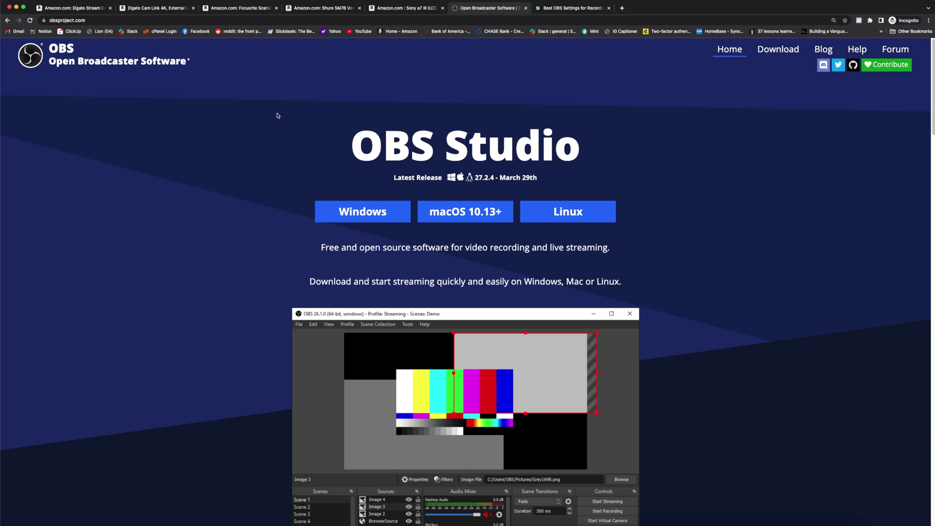
Switch Chrome to the Amazon listing for the Elgato Cam Link 4K, priced $107.99
{"action": "left_click", "coordinate": [163, 9]}
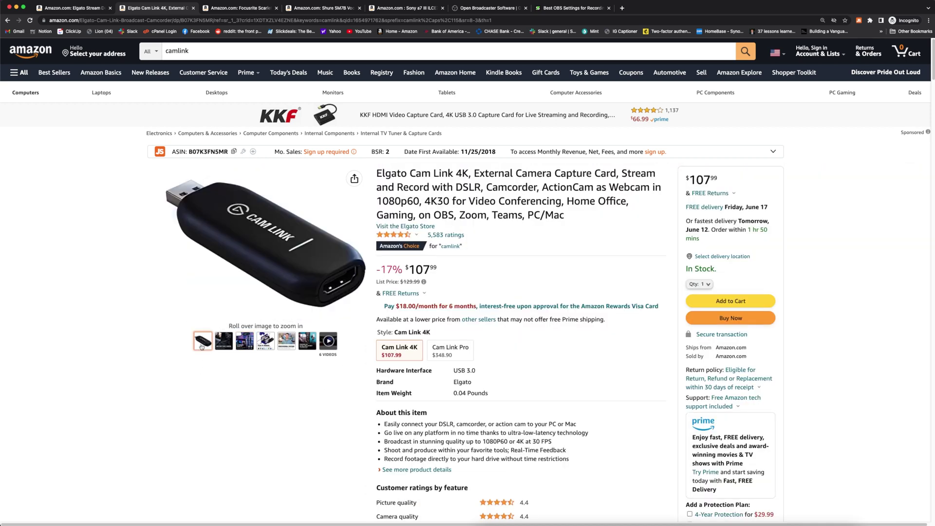
Move through the Sony a7 III and Shure SM7B tabs to the Focusrite Scarlett 2i2 page
{"action": "left_click", "coordinate": [404, 9]}
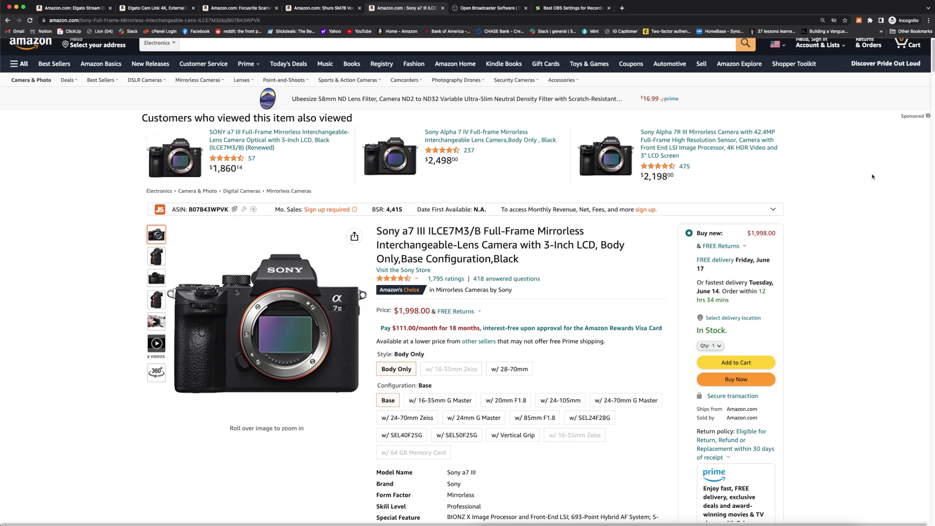
{"action": "key", "text": "ctrl+shift+Tab"}
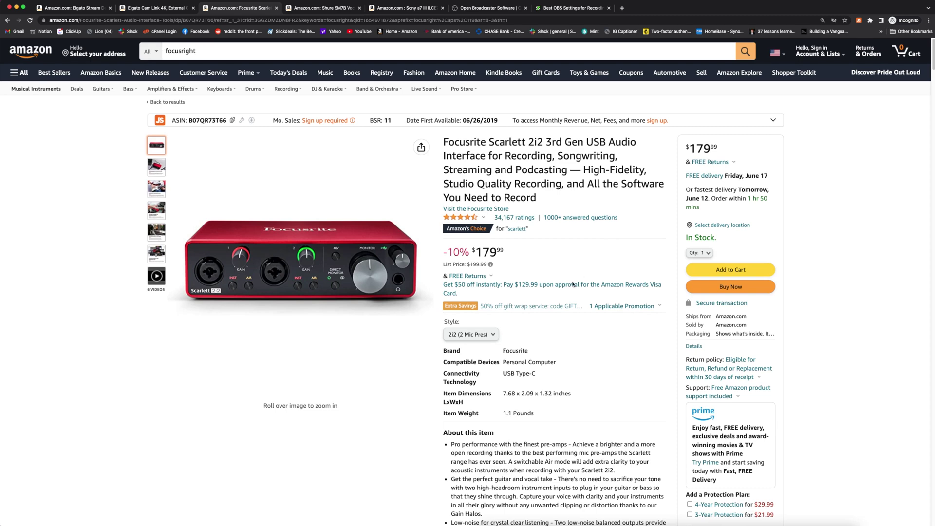
Zoom the Focusrite photo, return to the Elgato Stream Deck page, then bring up OBS Studio
{"action": "mouse_move", "coordinate": [292, 290]}
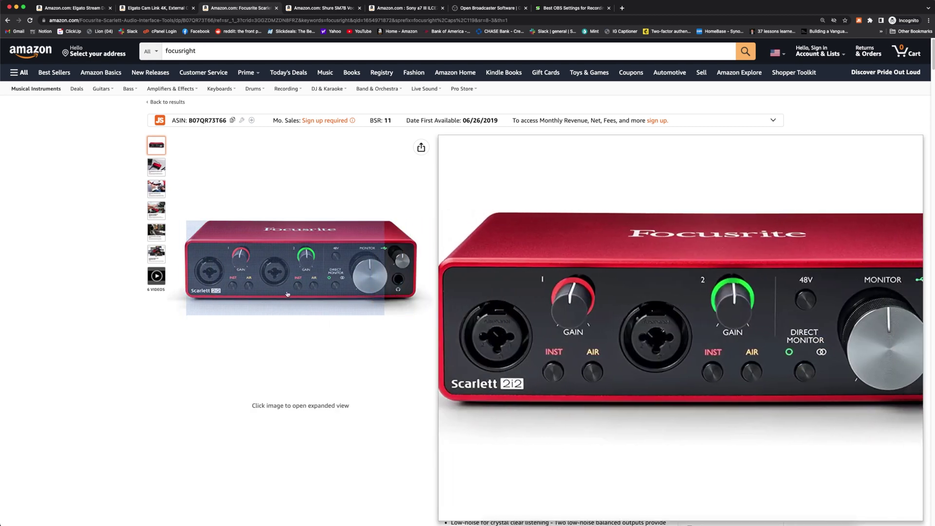
{"action": "key", "text": "super+1"}
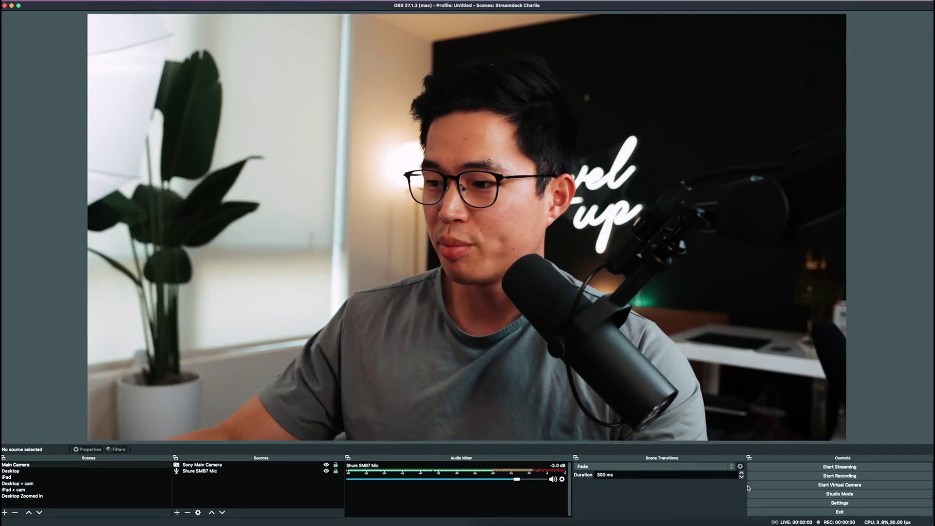
In Settings > Output, try Simple output mode, then set Output Mode back to Advanced
{"action": "left_click", "coordinate": [871, 504]}
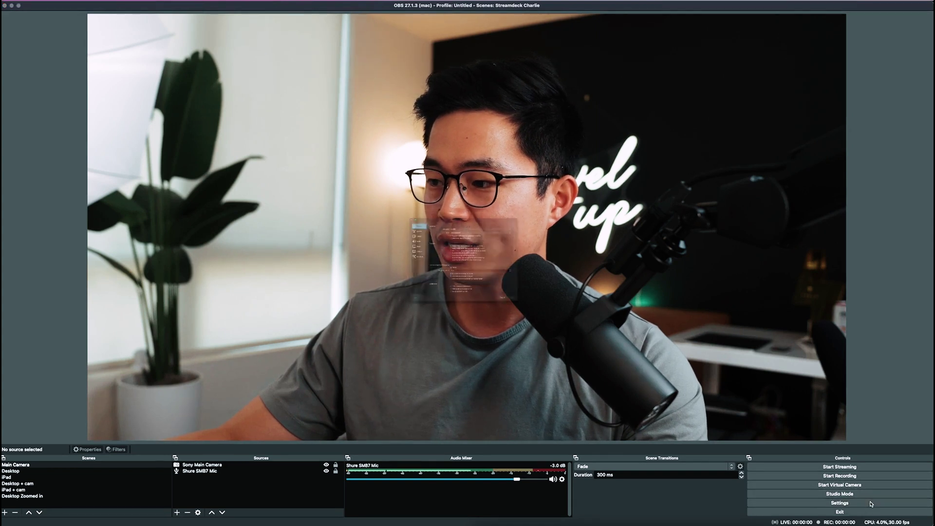
{"action": "left_click", "coordinate": [321, 188]}
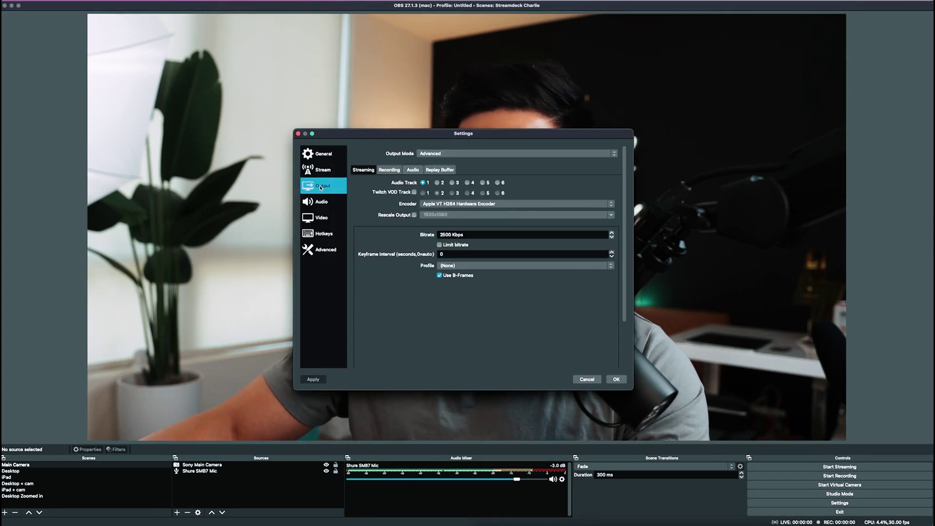
{"action": "left_click", "coordinate": [468, 154]}
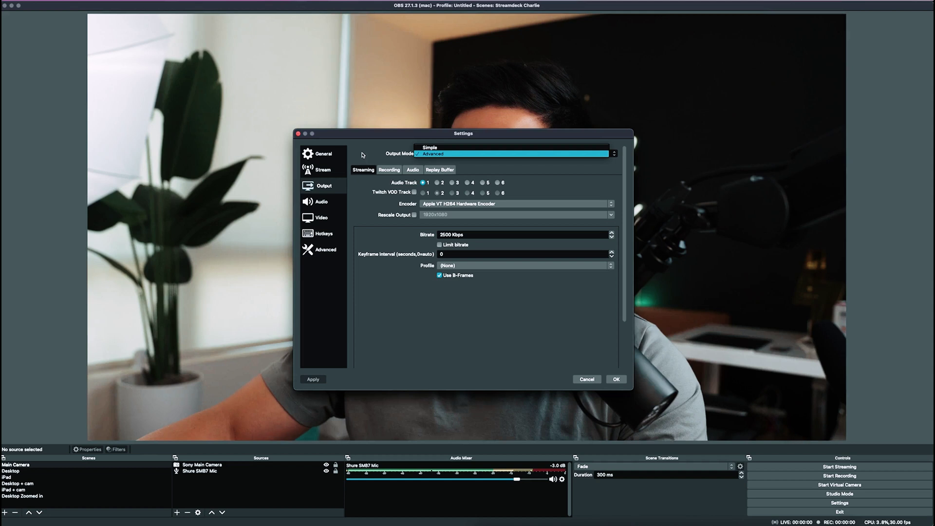
{"action": "left_click", "coordinate": [429, 147]}
{"action": "left_click", "coordinate": [444, 156]}
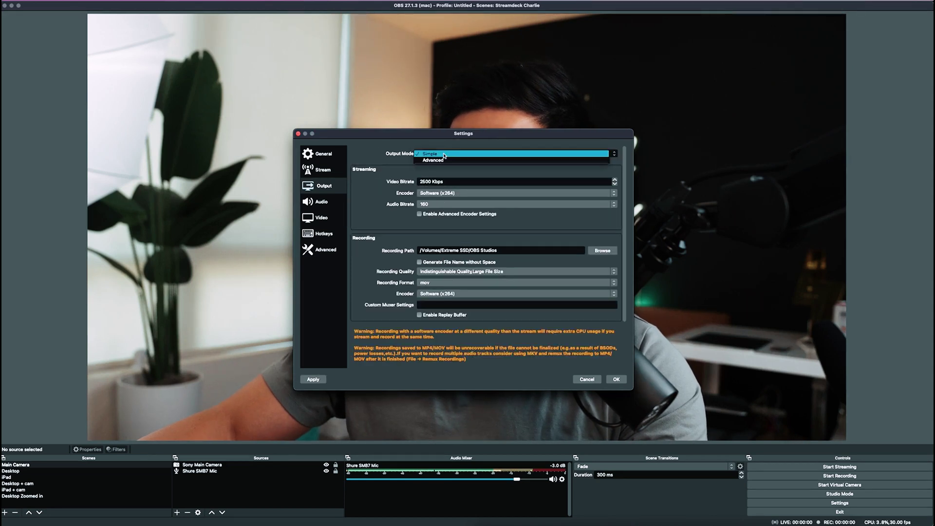
{"action": "left_click", "coordinate": [436, 160]}
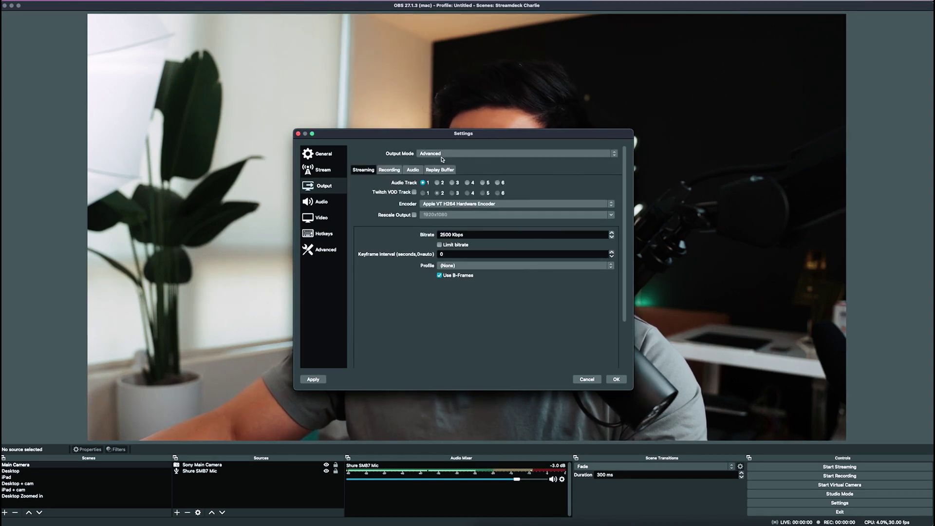
Keep recording Type as Standard and place the Editing SSD OBS Finder window alongside
{"action": "left_click", "coordinate": [383, 170]}
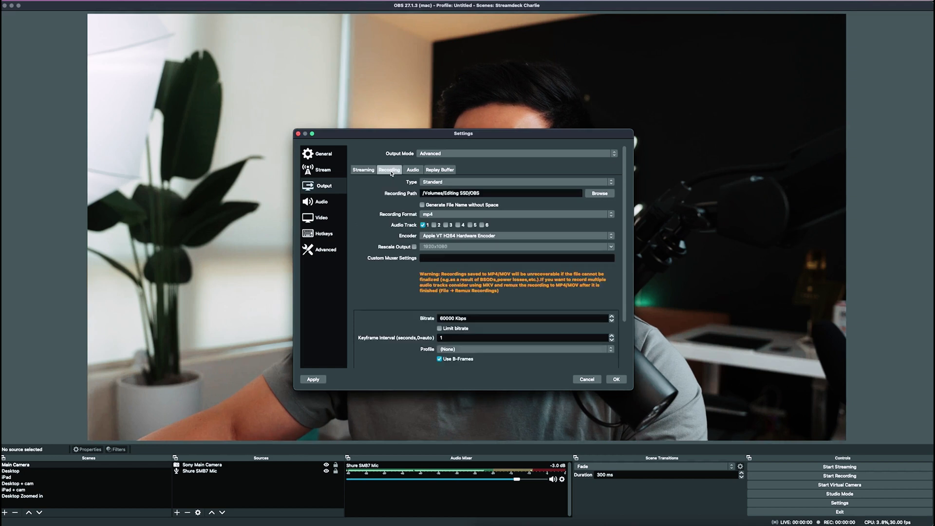
{"action": "left_click", "coordinate": [363, 170]}
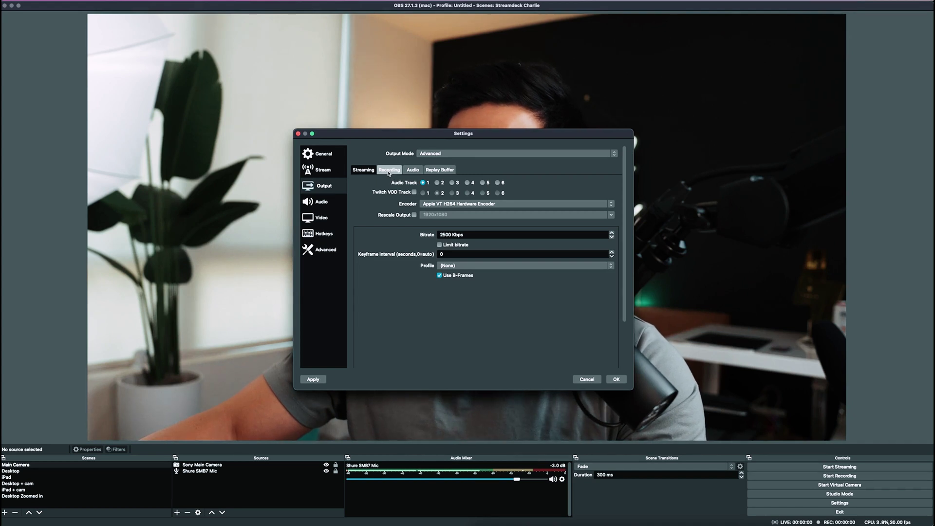
{"action": "left_click", "coordinate": [389, 171]}
{"action": "left_click", "coordinate": [486, 183]}
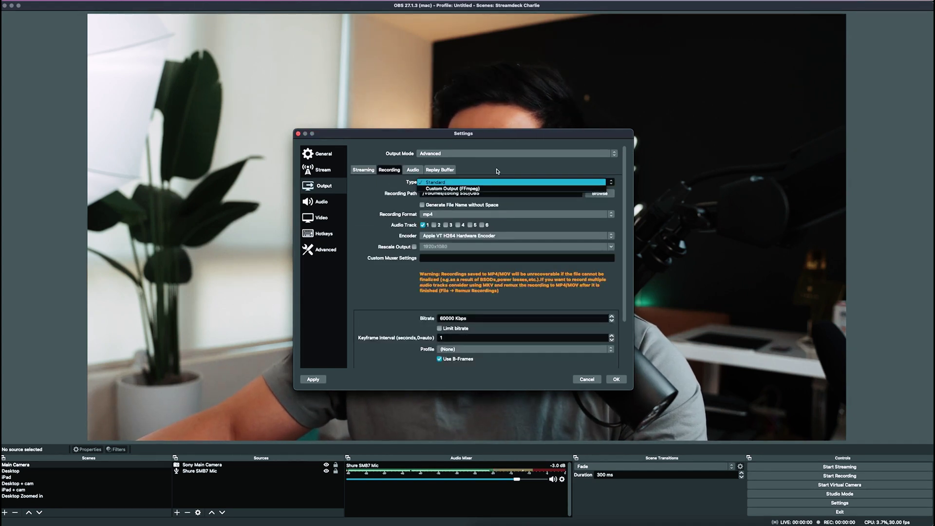
{"action": "left_click", "coordinate": [482, 182]}
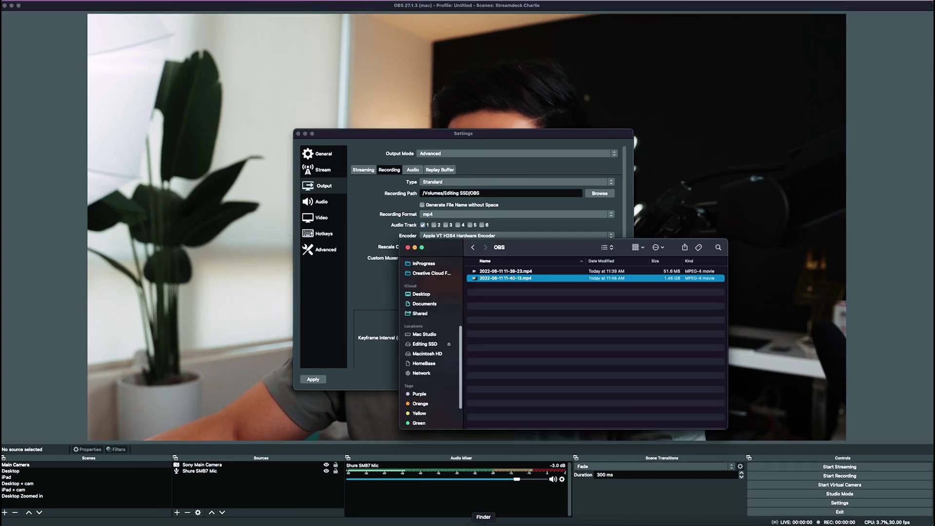
{"action": "left_click_drag", "start_coordinate": [563, 248], "coordinate": [692, 217]}
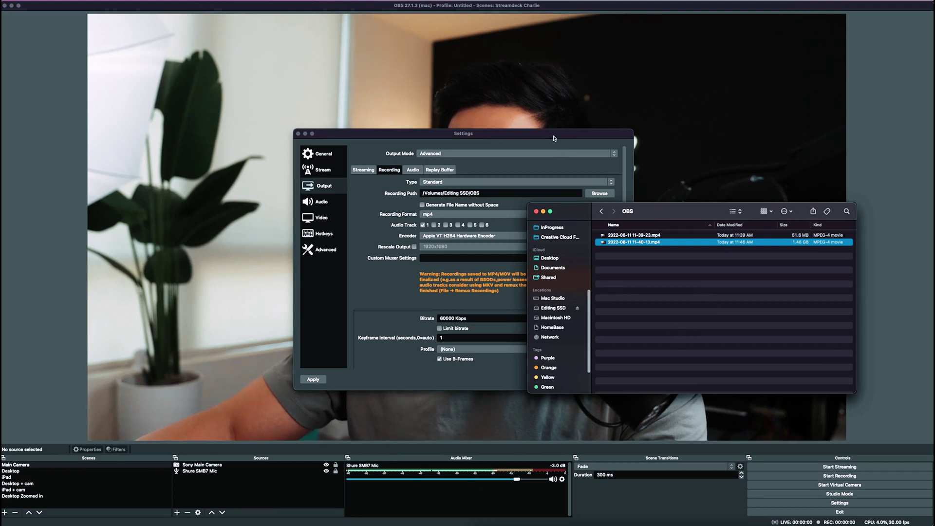
{"action": "left_click", "coordinate": [438, 215]}
{"action": "left_click", "coordinate": [438, 214]}
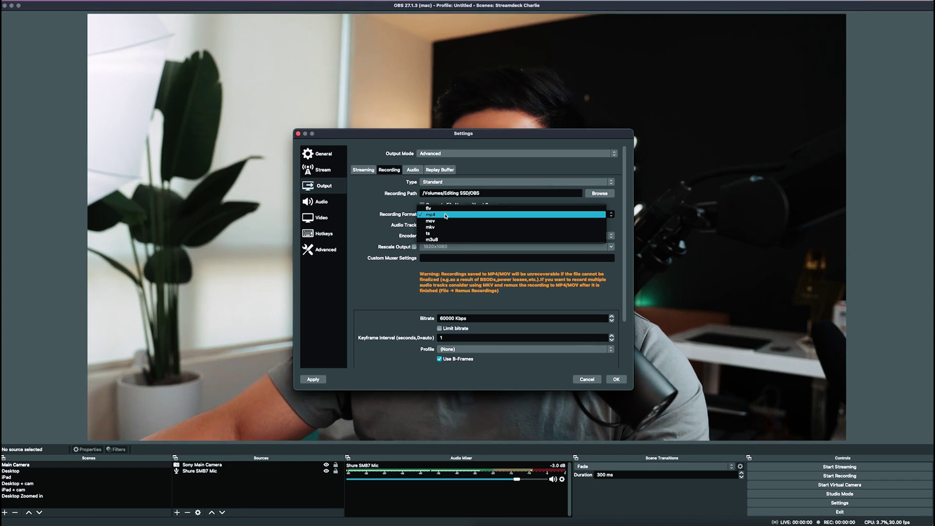
{"action": "left_click", "coordinate": [446, 216]}
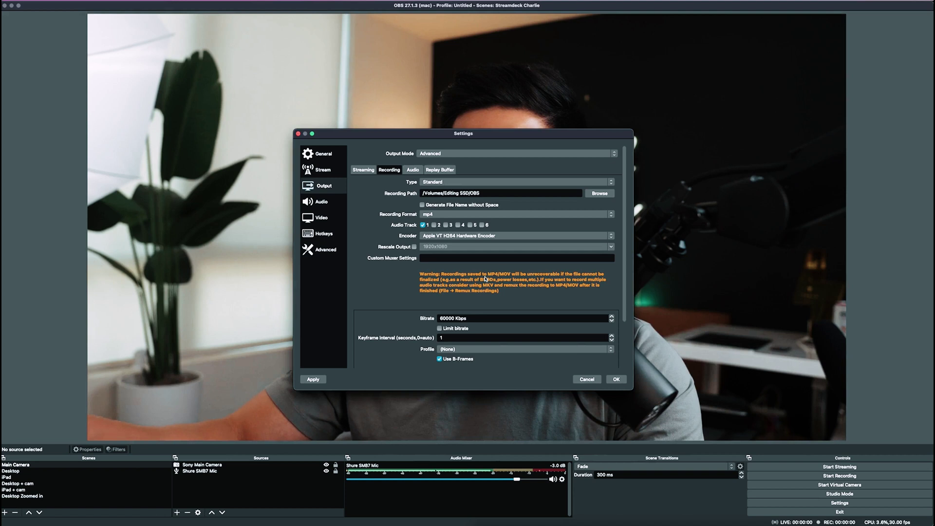
{"action": "left_click", "coordinate": [460, 215]}
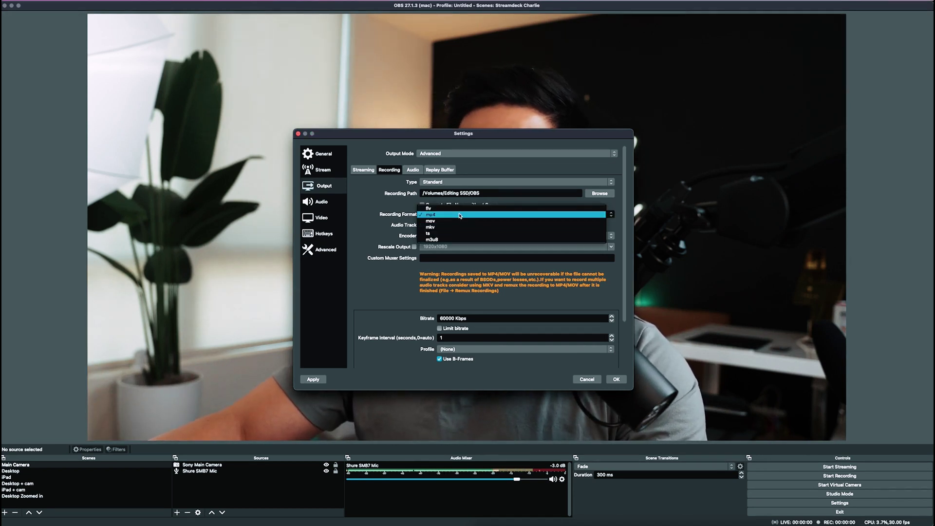
{"action": "left_click", "coordinate": [445, 215]}
{"action": "left_click", "coordinate": [445, 236]}
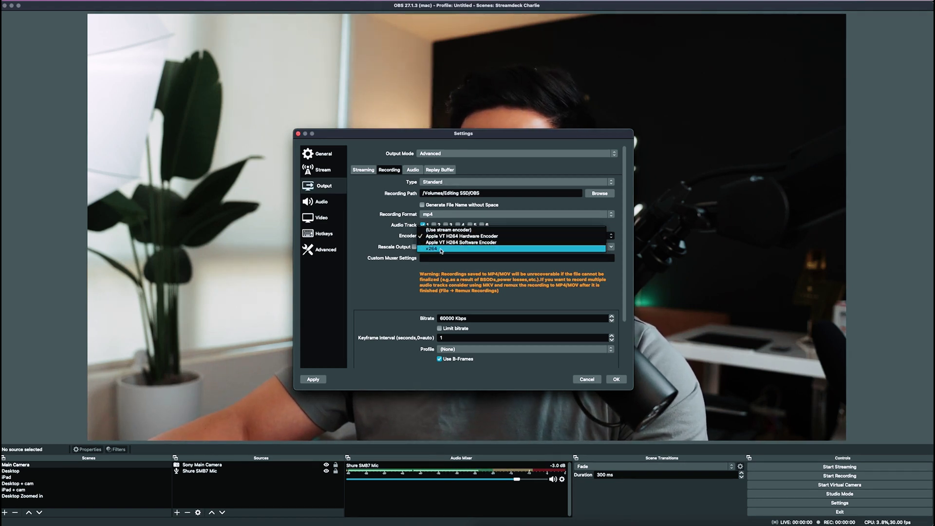
{"action": "key", "text": "Escape"}
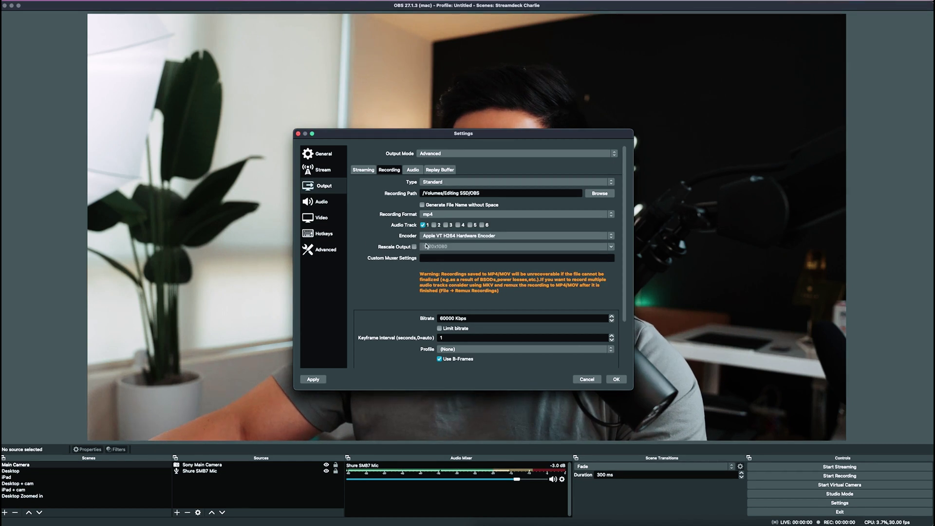
{"action": "scroll", "coordinate": [407, 286], "scroll_direction": "down", "scroll_amount": 1}
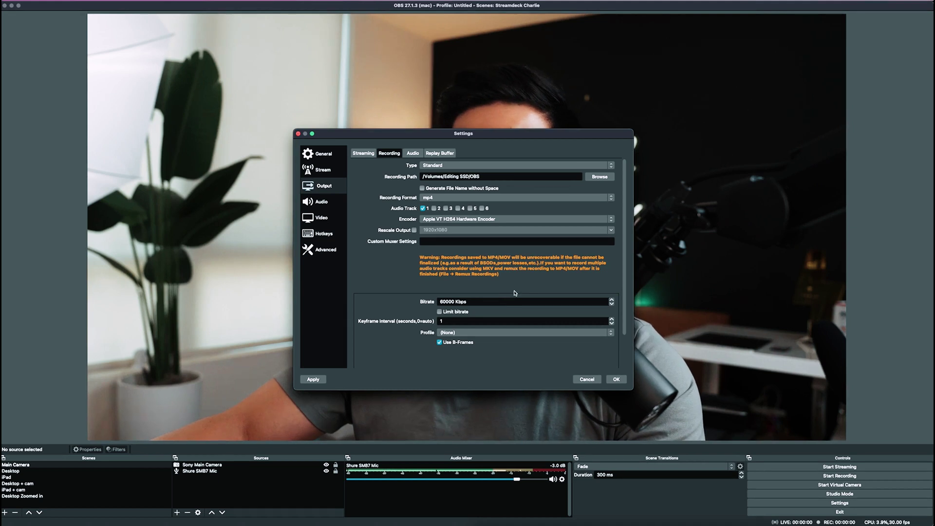
{"action": "scroll", "coordinate": [515, 293], "scroll_direction": "down", "scroll_amount": 3}
{"action": "scroll", "coordinate": [517, 290], "scroll_direction": "up", "scroll_amount": 1}
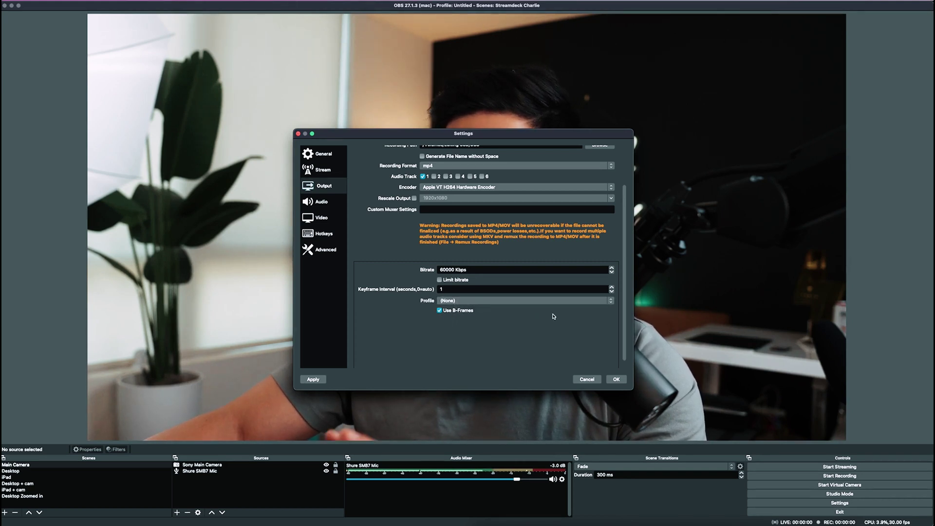
{"action": "scroll", "coordinate": [440, 321], "scroll_direction": "up", "scroll_amount": 3}
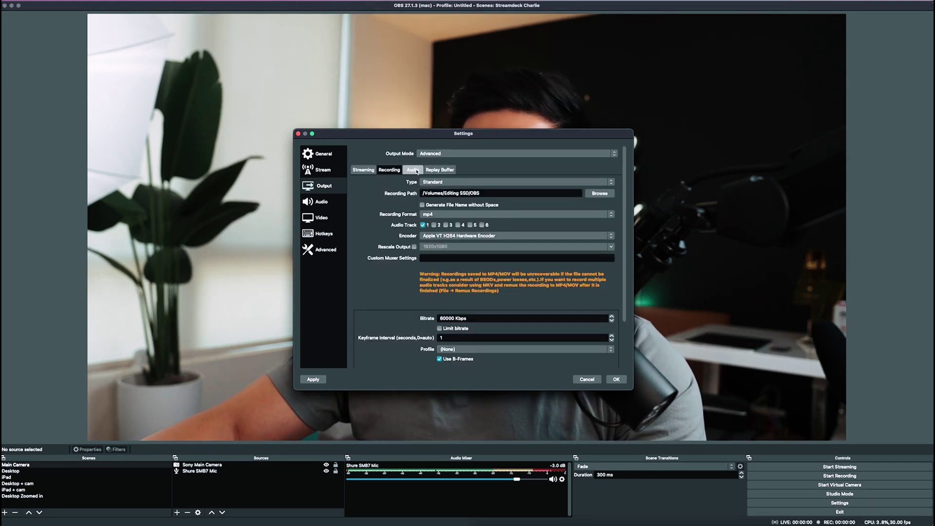
Check Audio tab bitrates, then apply the 60000 Kbps Apple VT H264 mp4 recording settings
{"action": "left_click", "coordinate": [414, 170]}
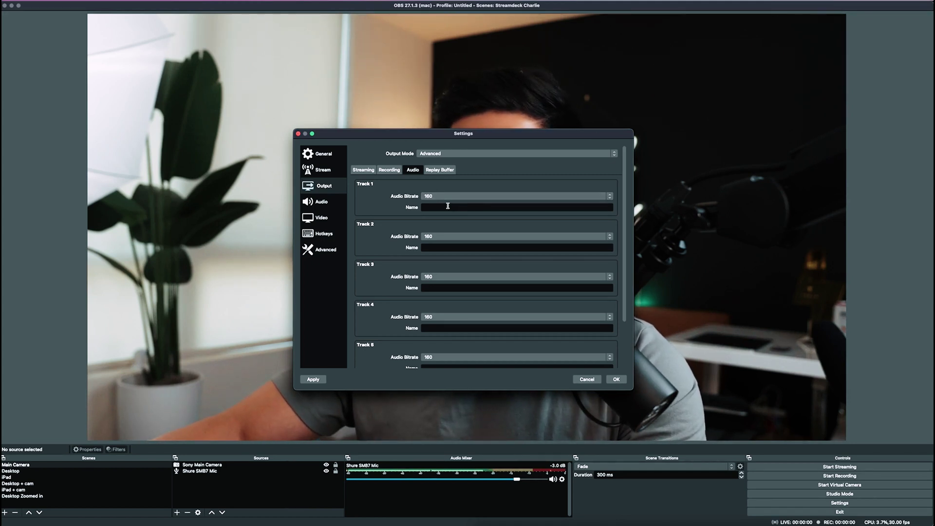
{"action": "left_click", "coordinate": [390, 170]}
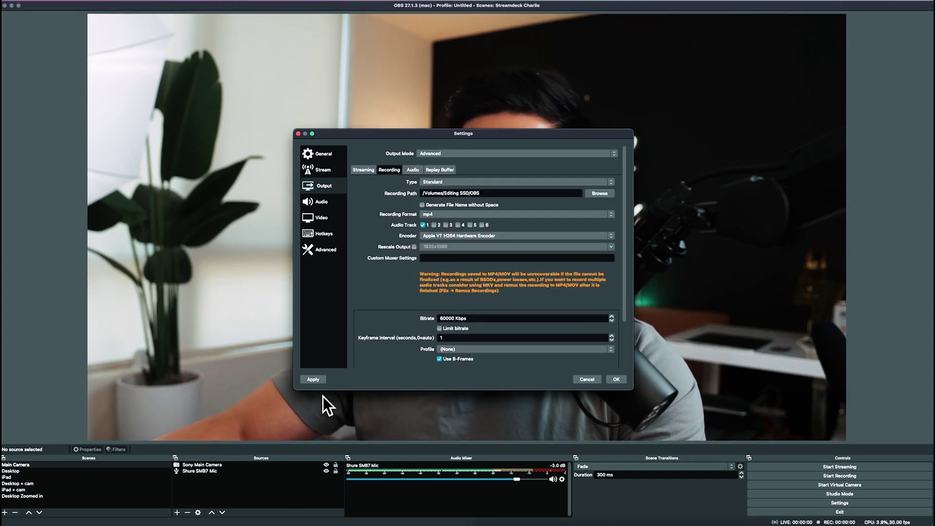
{"action": "left_click", "coordinate": [313, 380]}
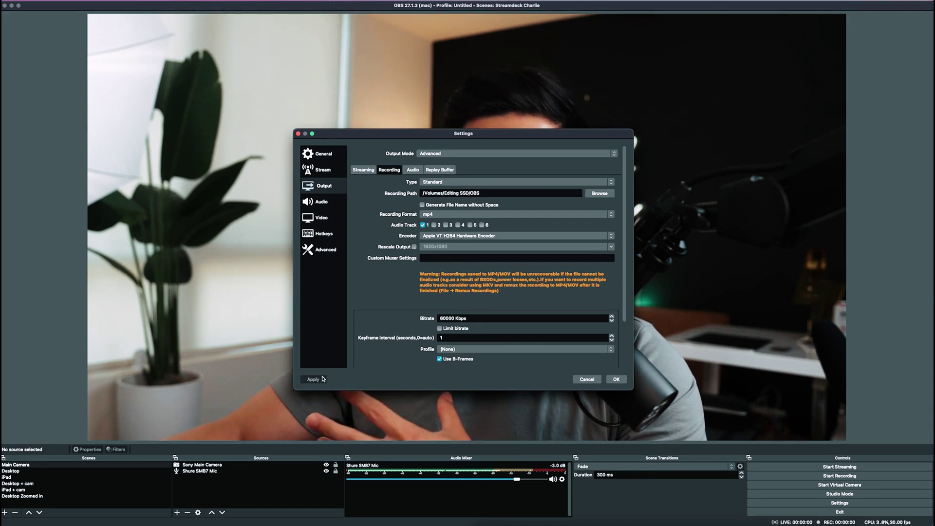
{"action": "left_click", "coordinate": [316, 218]}
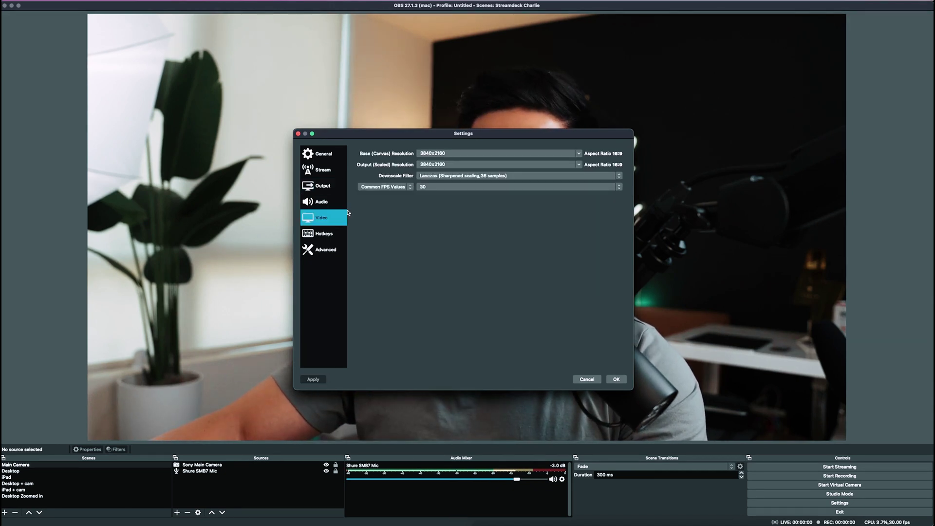
{"action": "left_click", "coordinate": [328, 208]}
{"action": "left_click", "coordinate": [328, 214]}
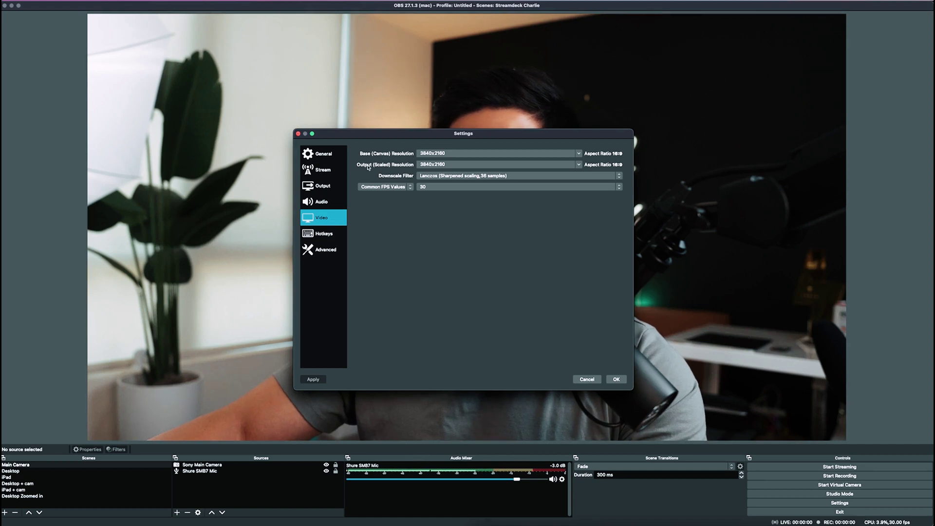
{"action": "left_click", "coordinate": [464, 176]}
{"action": "left_click", "coordinate": [484, 242]}
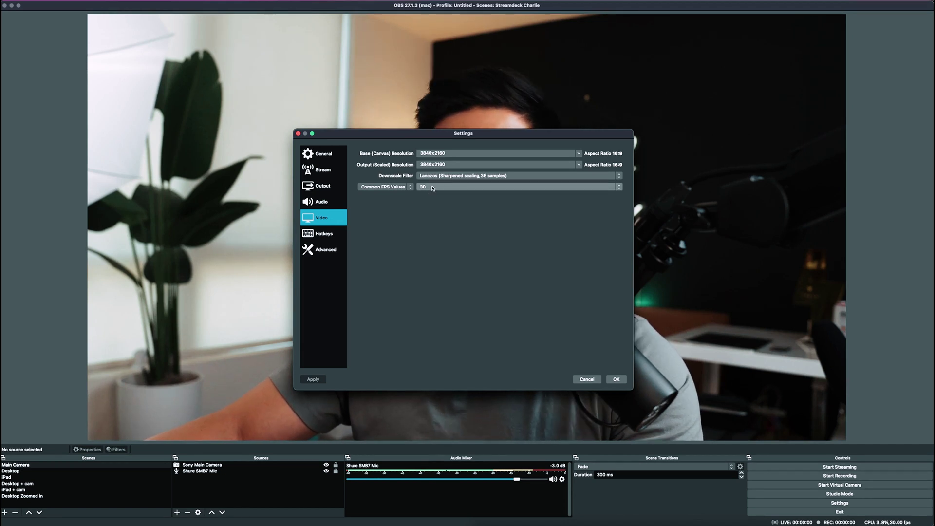
Confirm 48 kHz stereo audio, save with OK, and select the Main Camera scene
{"action": "left_click", "coordinate": [322, 201]}
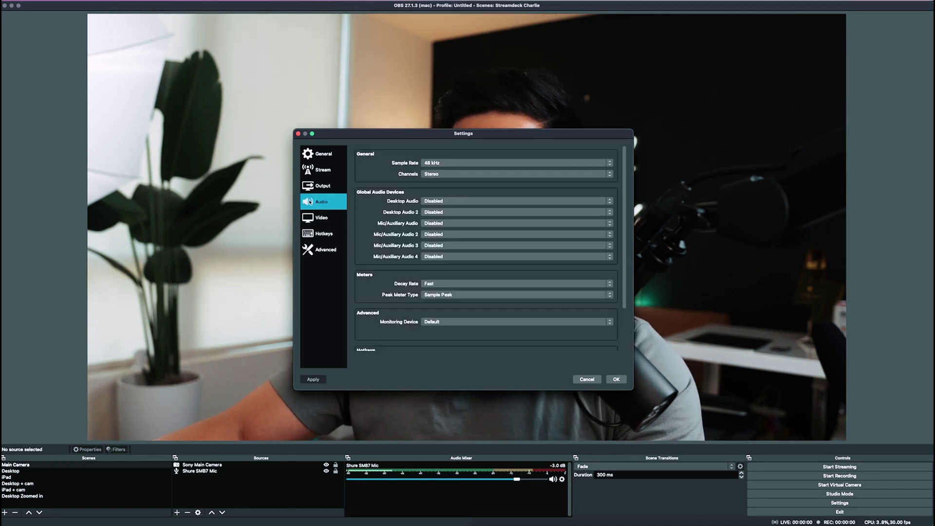
{"action": "scroll", "coordinate": [385, 268], "scroll_direction": "up", "scroll_amount": 1}
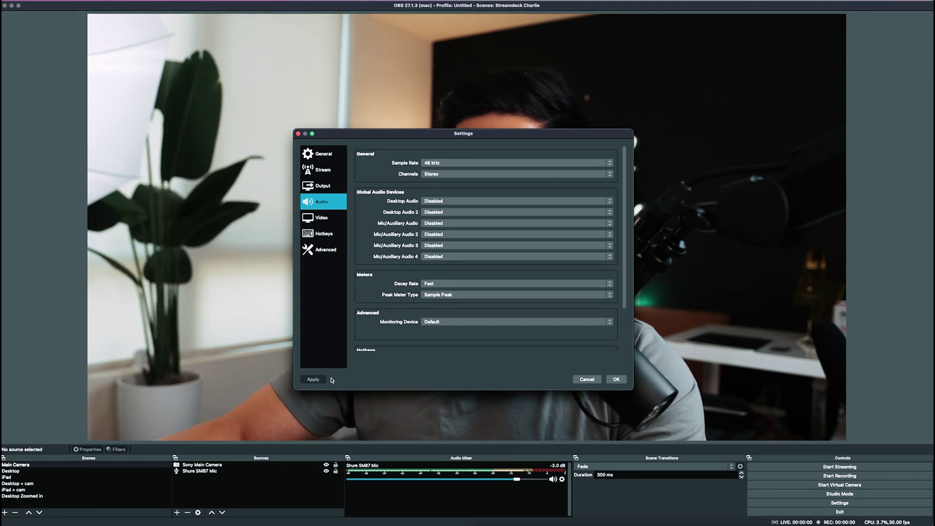
{"action": "left_click", "coordinate": [617, 379]}
{"action": "left_click", "coordinate": [4, 466]}
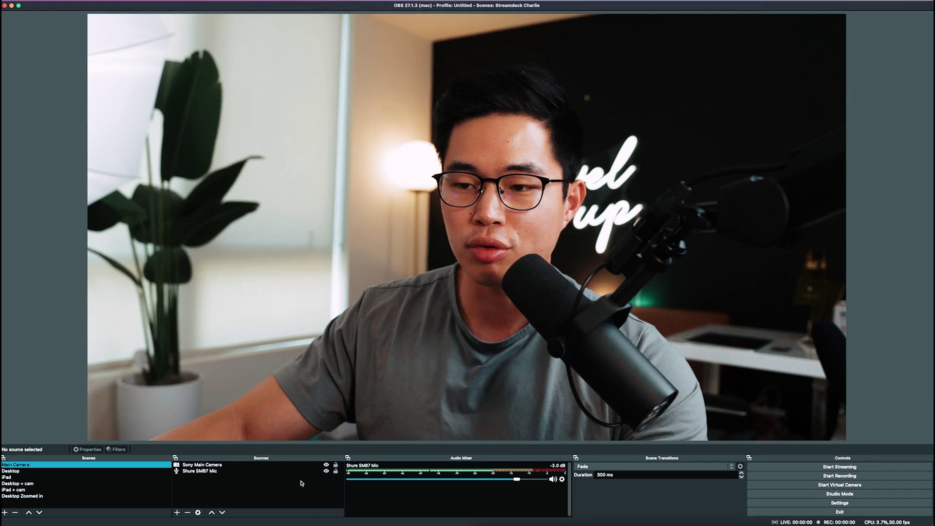
{"action": "left_click", "coordinate": [203, 465]}
{"action": "left_click", "coordinate": [95, 449]}
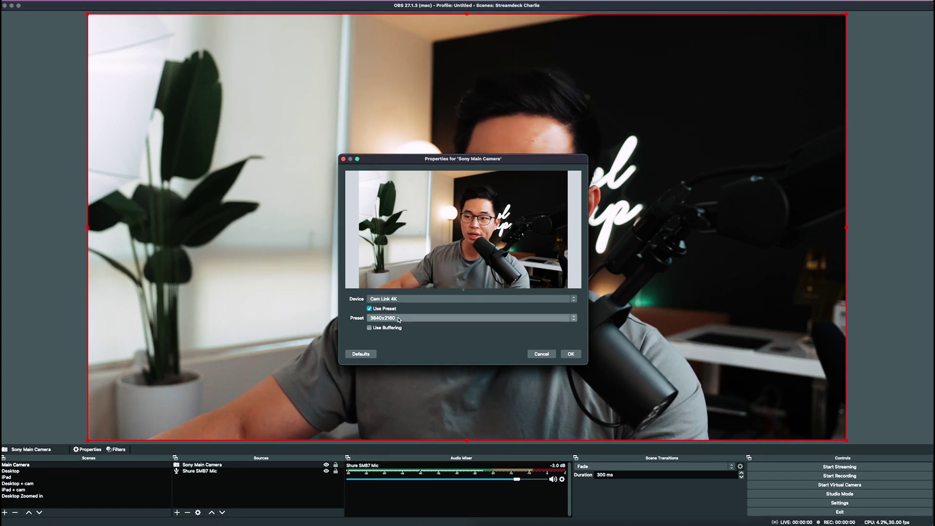
{"action": "left_click", "coordinate": [571, 354]}
{"action": "left_click_drag", "start_coordinate": [846, 439], "coordinate": [311, 140]}
{"action": "key", "text": "super+z"}
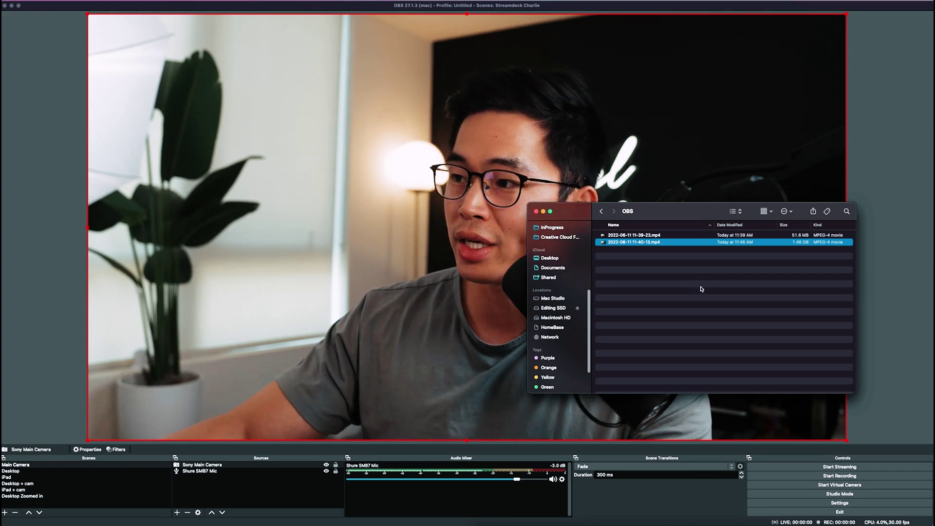
{"action": "left_click", "coordinate": [694, 293]}
{"action": "left_click", "coordinate": [670, 241]}
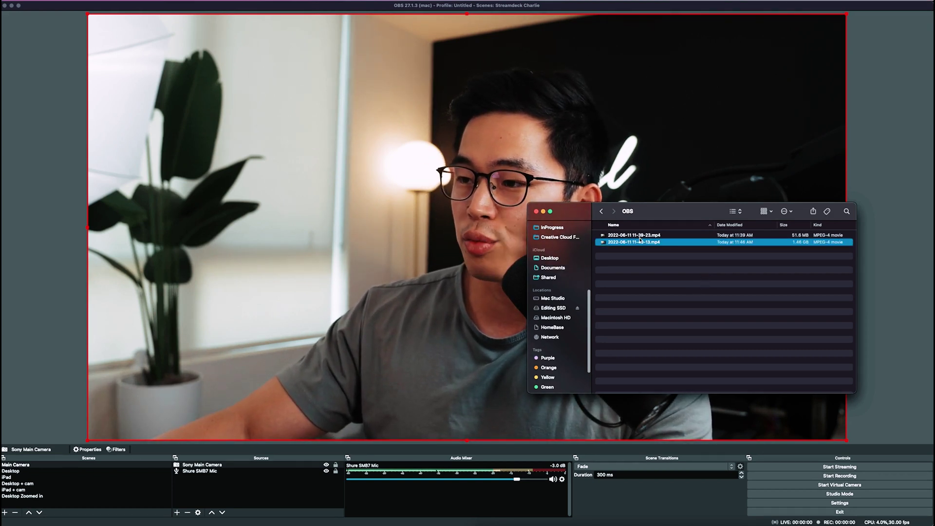